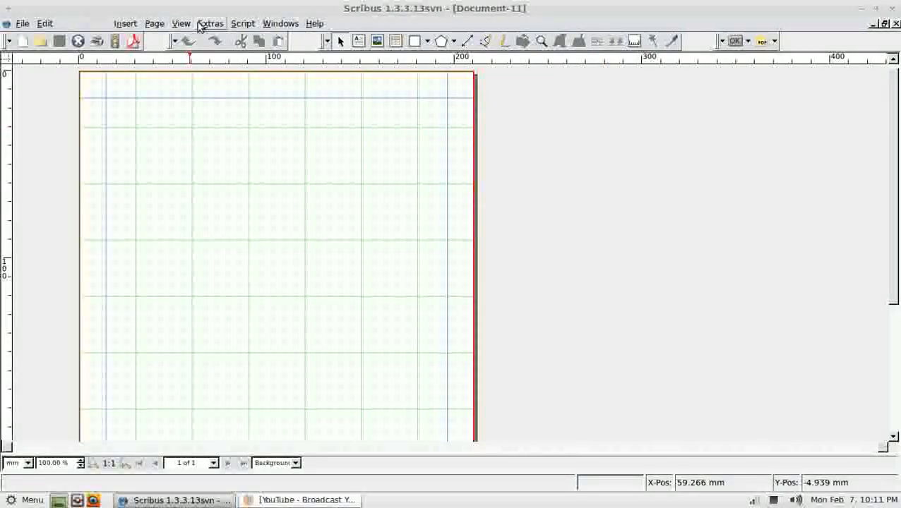
# Hide the page grid and show the Properties palette
pyautogui.click(180, 25)
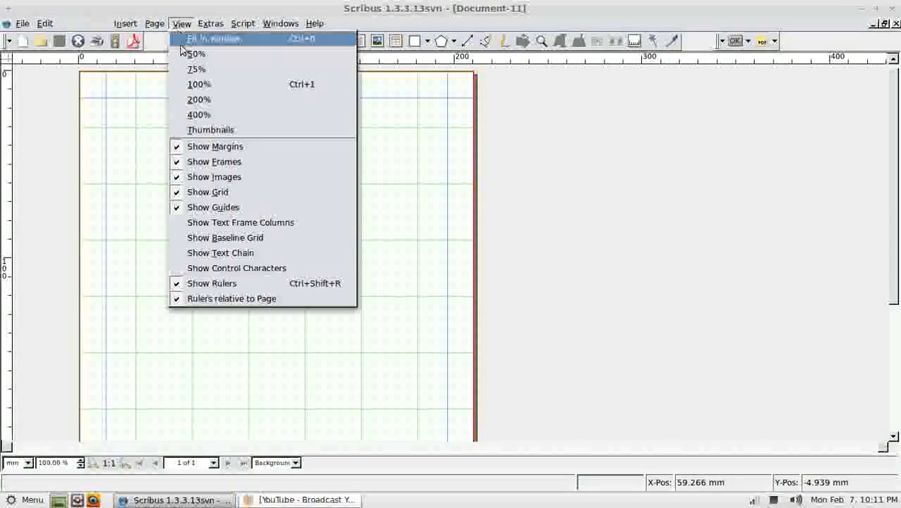
pyautogui.click(206, 193)
pyautogui.click(282, 24)
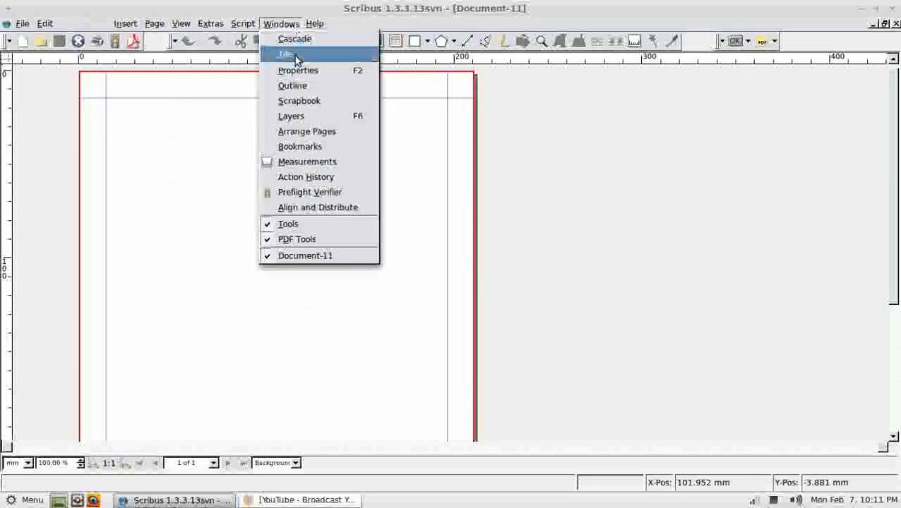
pyautogui.click(289, 71)
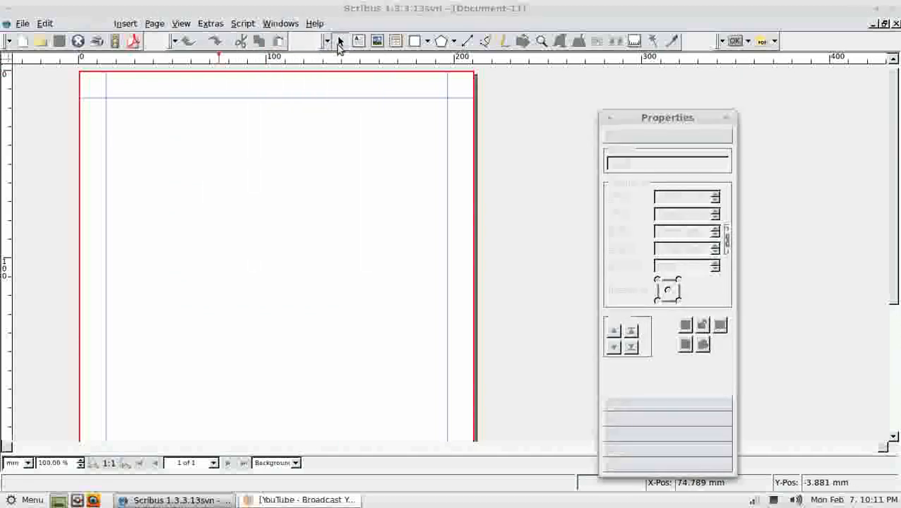
# Draw a text frame about 182 × 180 mm from the upper-left margin corner to the right margin and fill it with English Lorem Ipsum text
pyautogui.click(358, 41)
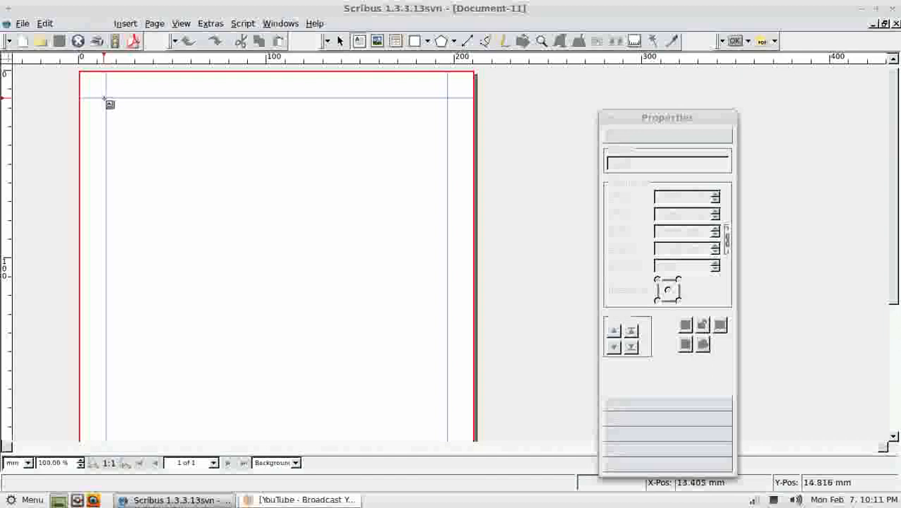
pyautogui.moveTo(106, 98); pyautogui.dragTo(447, 441)
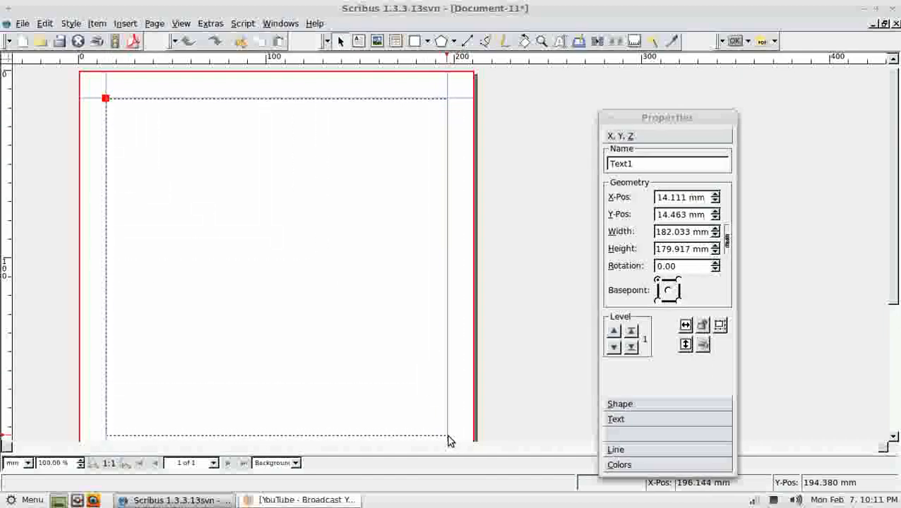
pyautogui.click(126, 24)
pyautogui.click(148, 244)
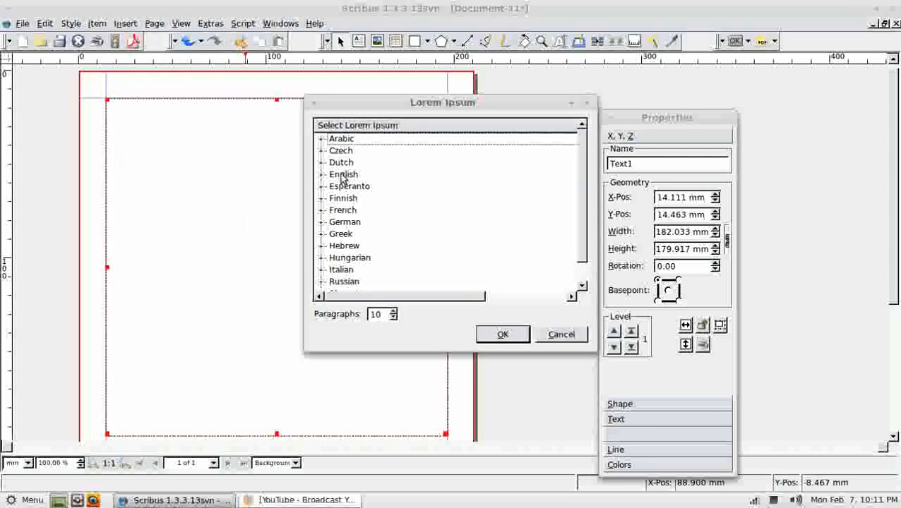
pyautogui.click(343, 177)
pyautogui.click(502, 335)
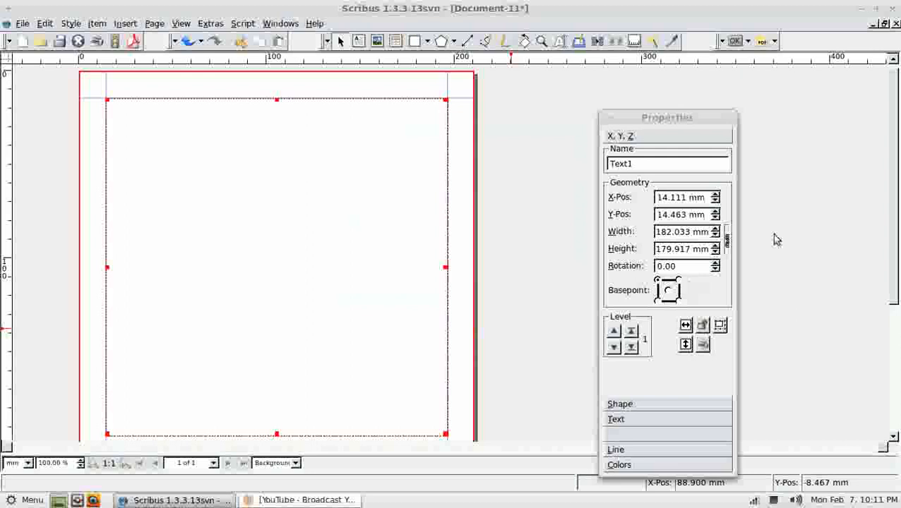
# Set the text frame to 2 columns
pyautogui.click(644, 405)
pyautogui.doubleClick(683, 236)
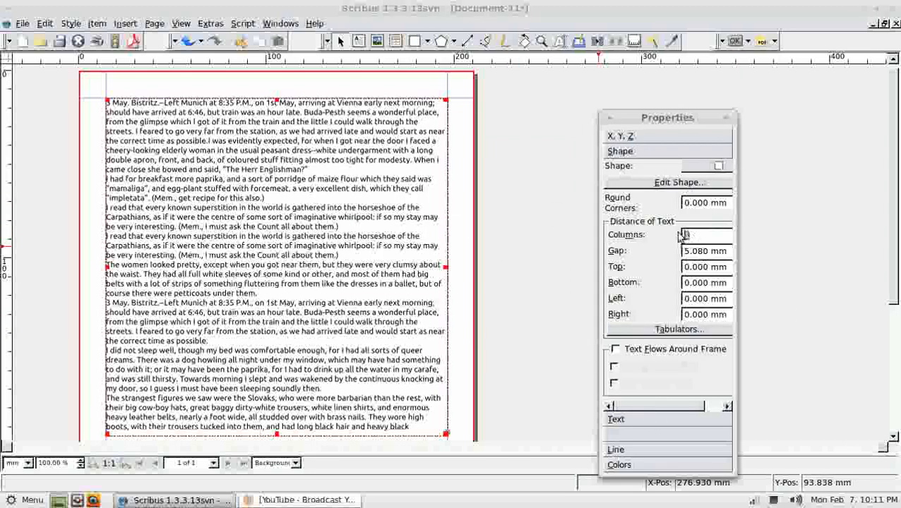
pyautogui.write('2')
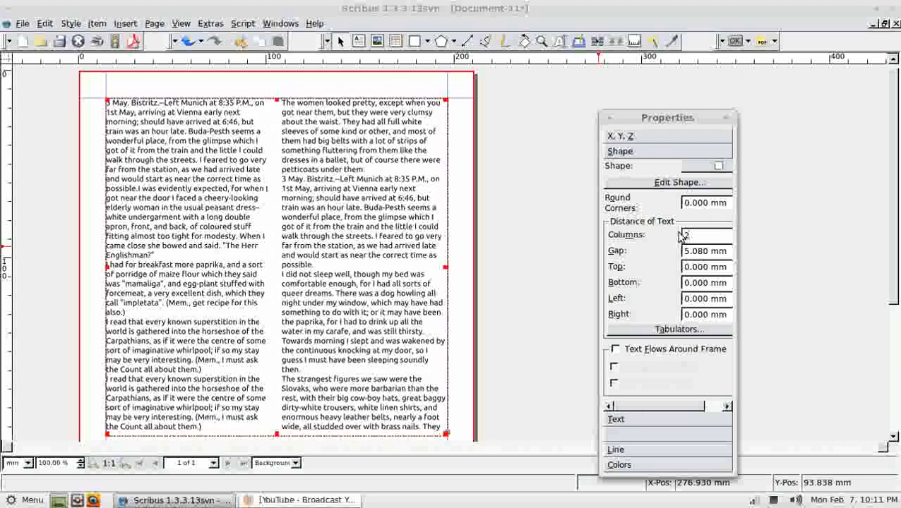
# Draw an image frame about 92 × 83 mm across the middle of both text columns and start choosing an image for it
pyautogui.click(377, 42)
pyautogui.moveTo(187, 197); pyautogui.dragTo(356, 349)
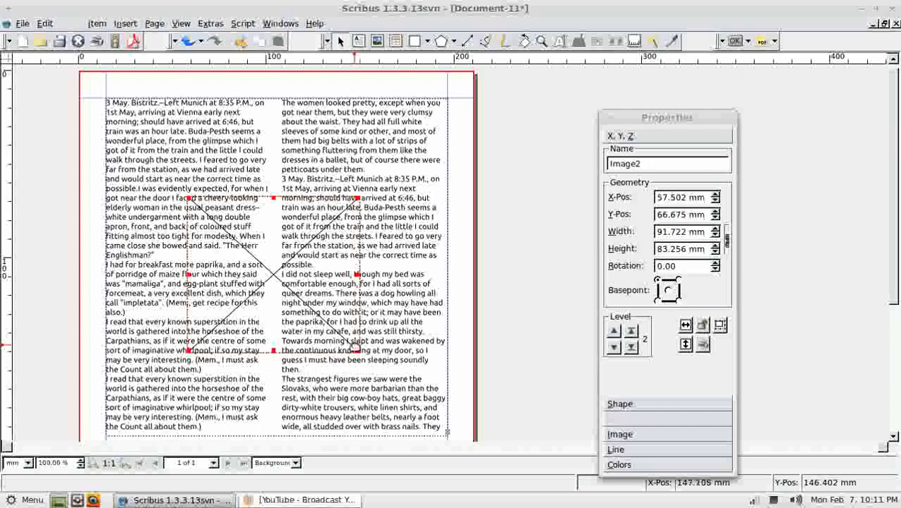
pyautogui.rightClick(273, 274)
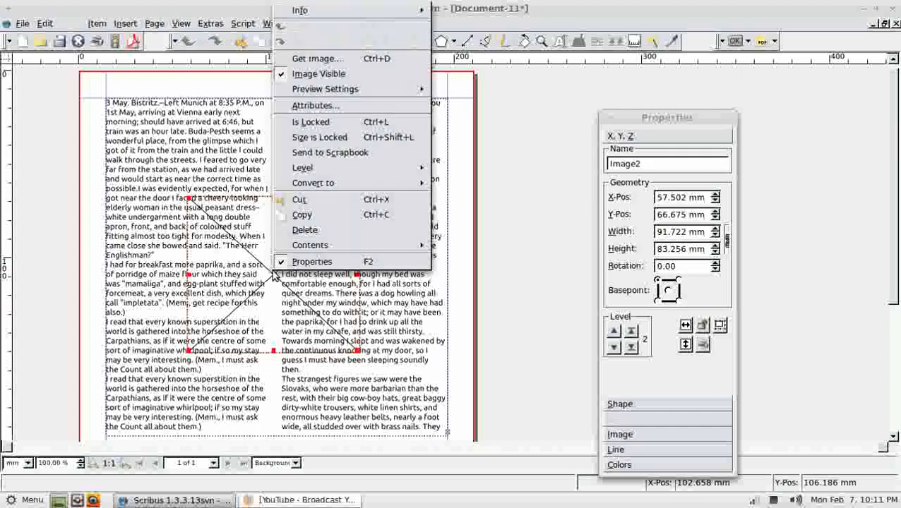
pyautogui.click(304, 59)
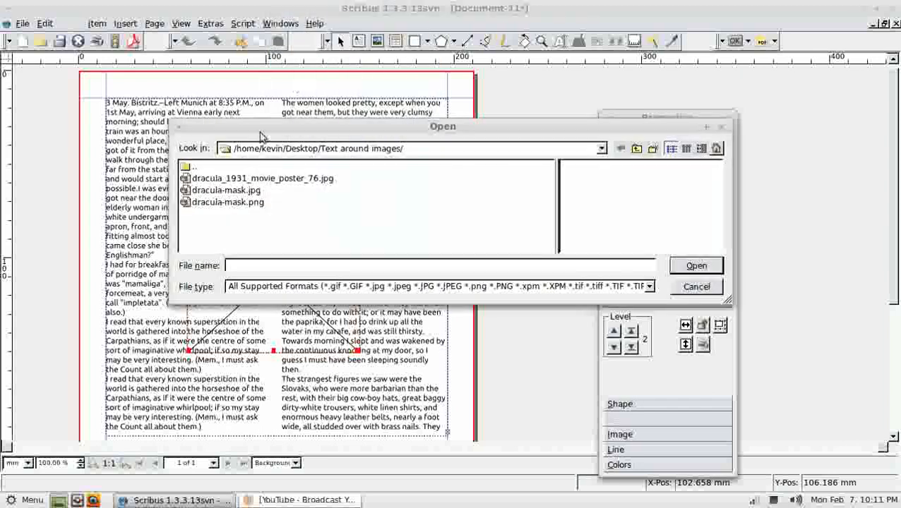
# Delete dracula-mask.png from the Text around images folder and load dracula-mask.jpg into the image frame
pyautogui.click(239, 204)
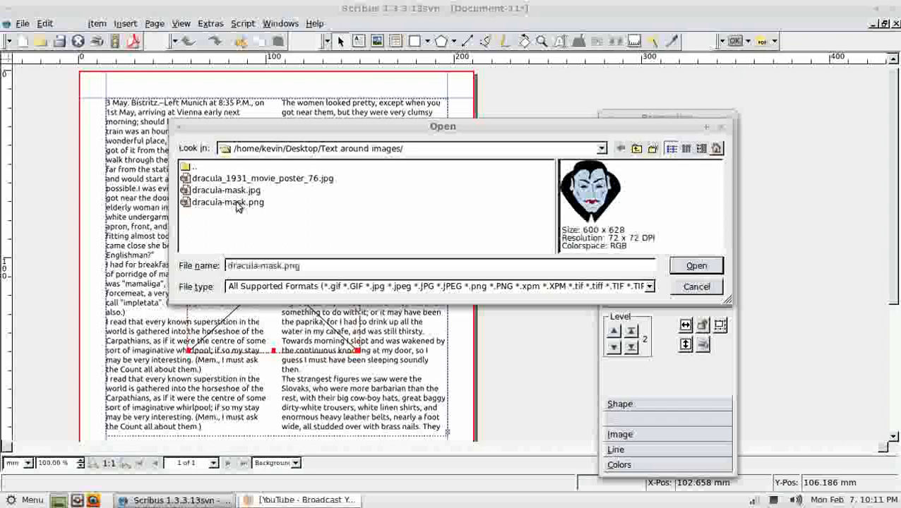
pyautogui.rightClick(238, 203)
pyautogui.click(272, 236)
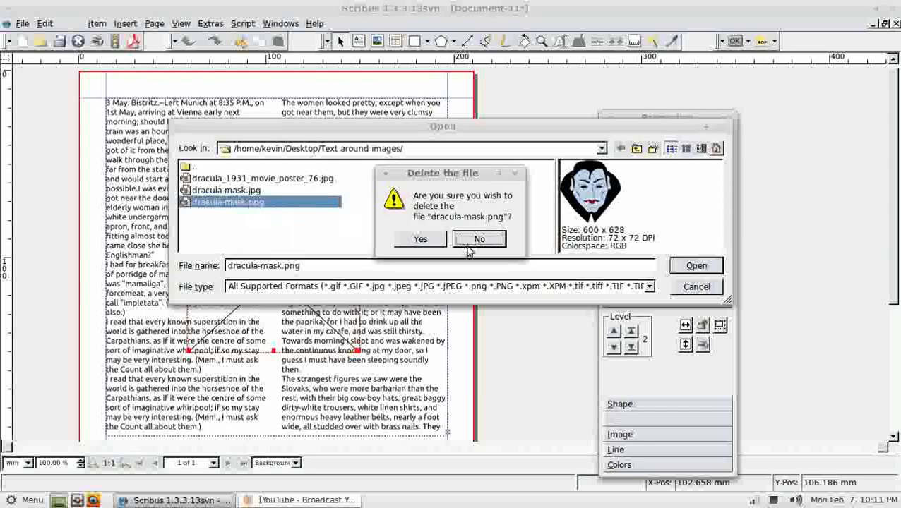
pyautogui.click(421, 239)
pyautogui.click(246, 192)
pyautogui.click(696, 267)
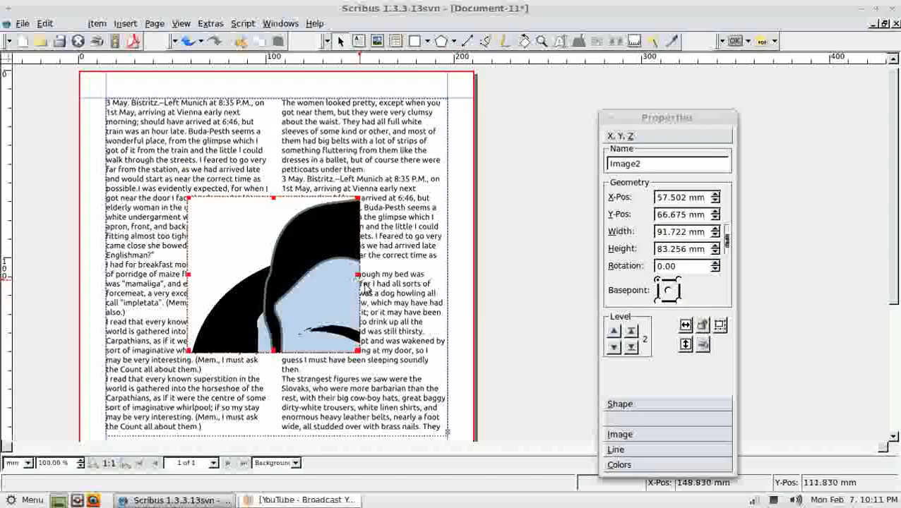
# Scale the picture proportionally to the frame size, then narrow the frame to the picture's width and shift it slightly up and right
pyautogui.click(618, 434)
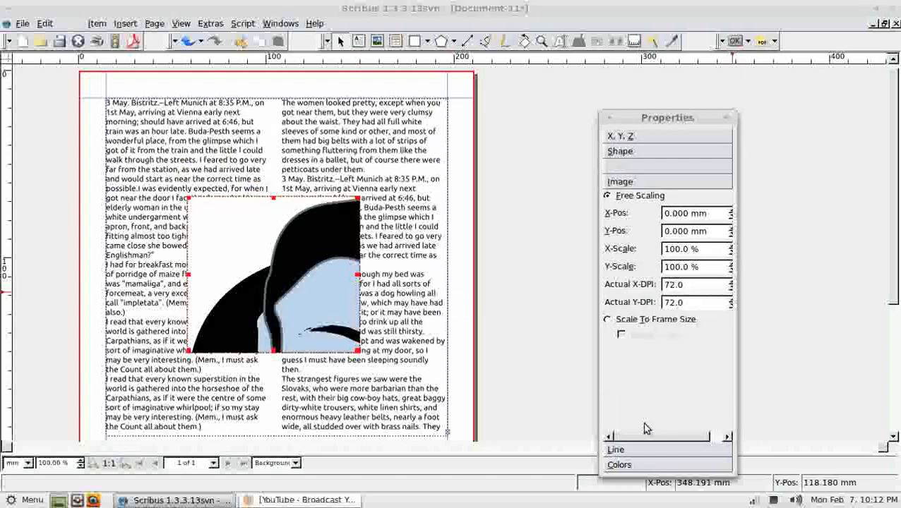
pyautogui.click(624, 321)
pyautogui.click(620, 334)
pyautogui.moveTo(359, 275); pyautogui.dragTo(340, 283)
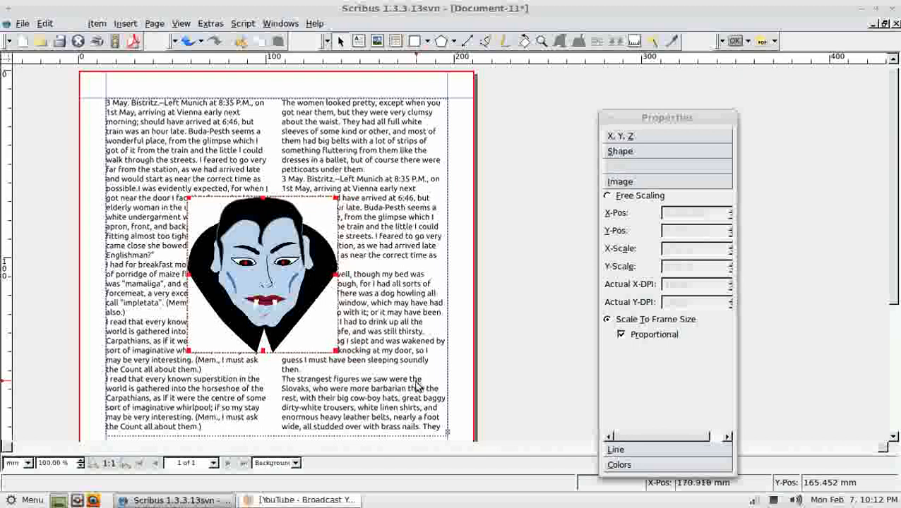
pyautogui.moveTo(281, 305); pyautogui.dragTo(285, 297)
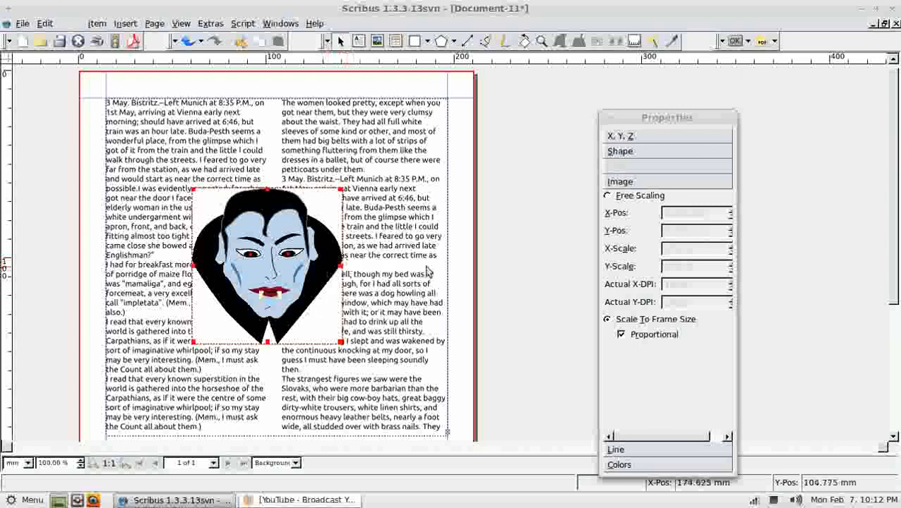
# Make text flow around the image frame using its contour line, and enlarge the contour line twice by 5 %
pyautogui.click(622, 151)
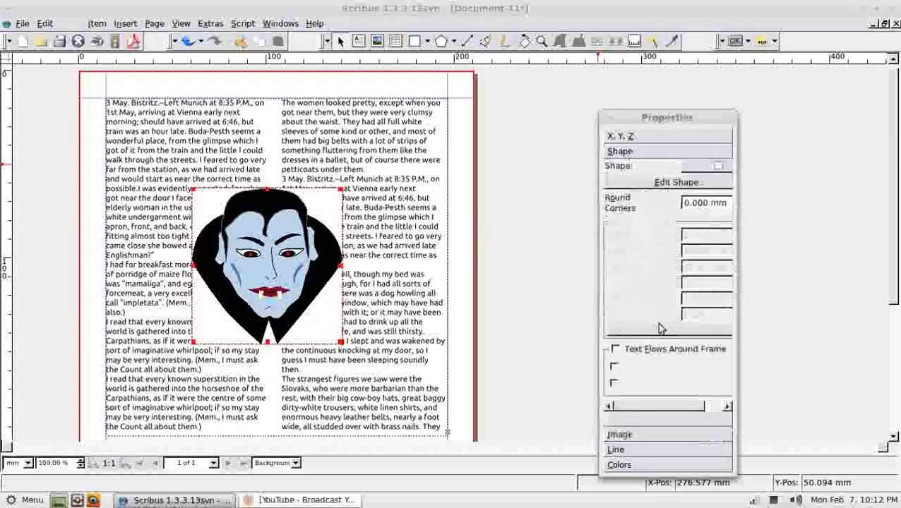
pyautogui.click(614, 349)
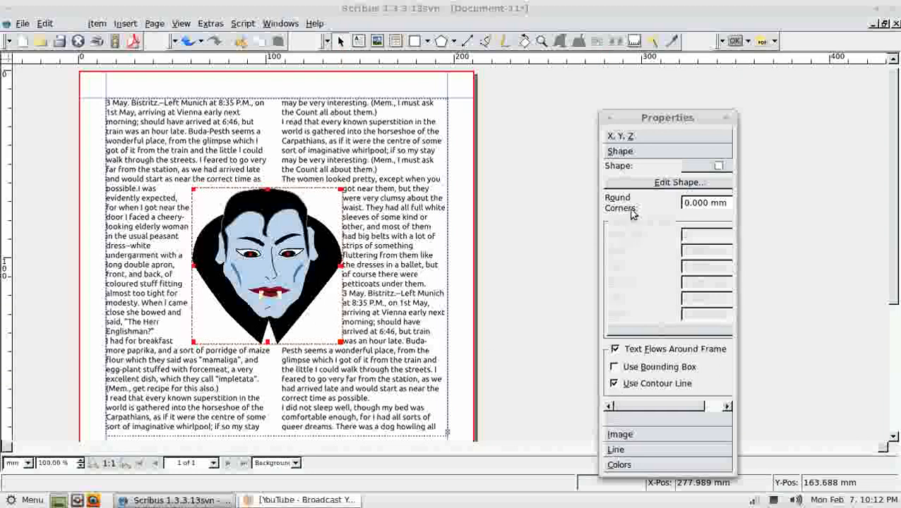
pyautogui.click(659, 183)
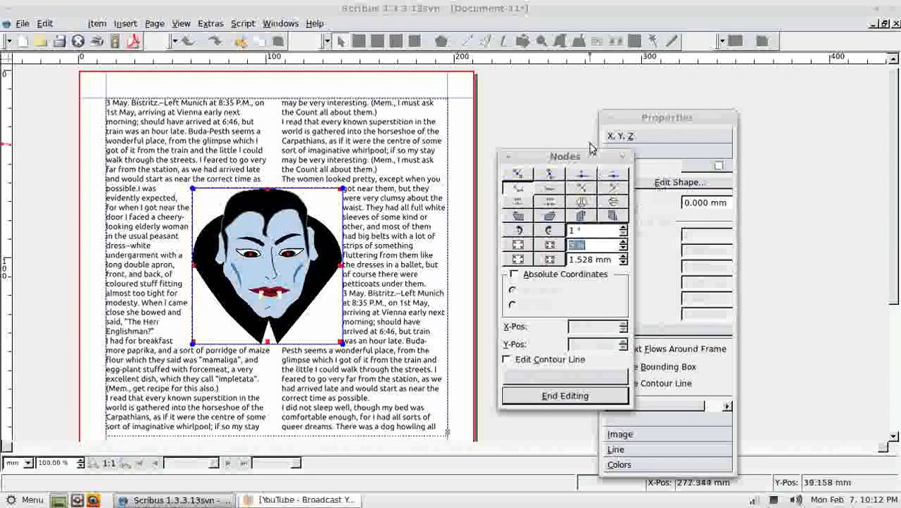
pyautogui.moveTo(557, 154); pyautogui.dragTo(515, 154)
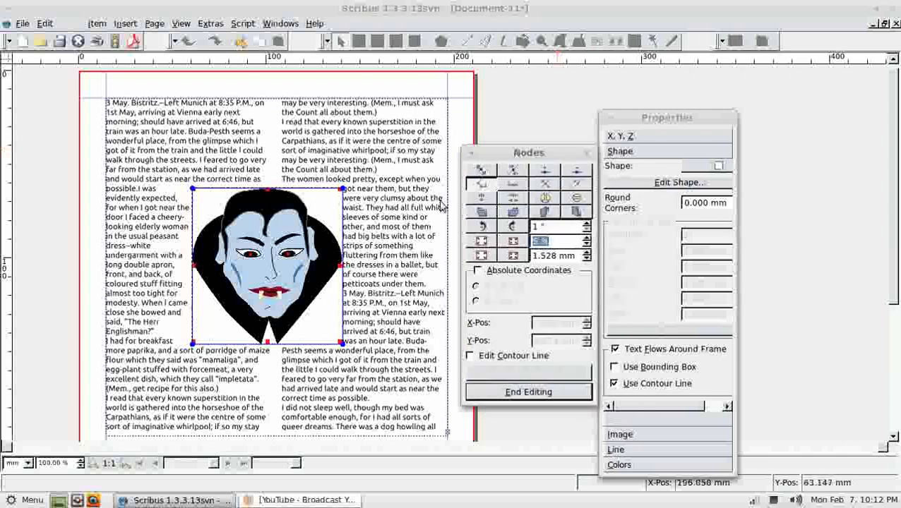
pyautogui.click(469, 357)
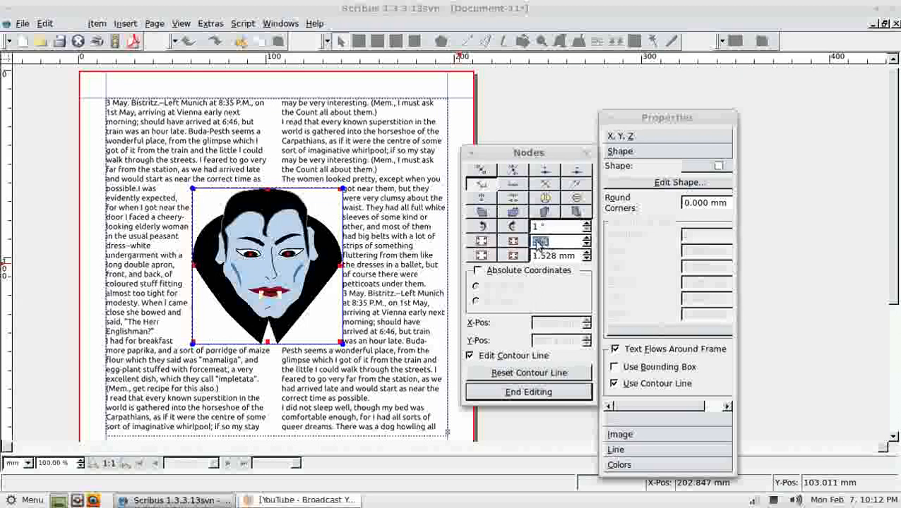
pyautogui.click(481, 241)
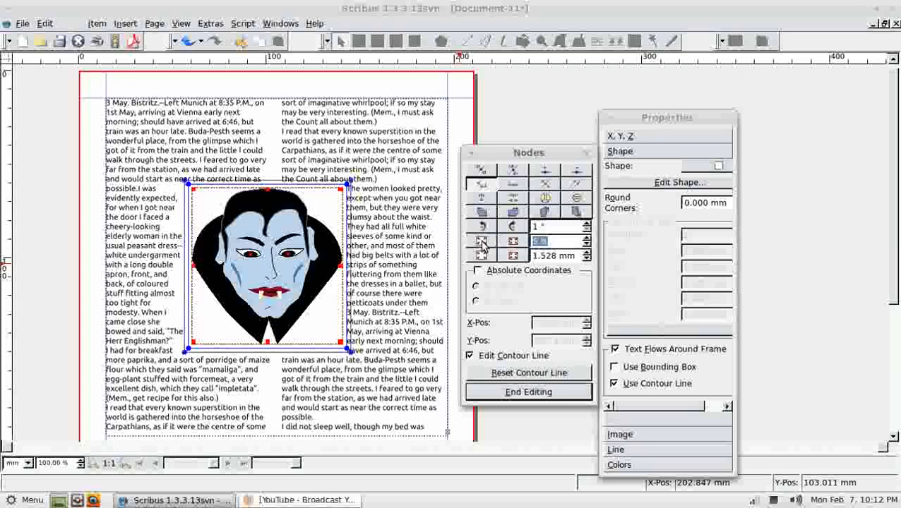
pyautogui.click(481, 241)
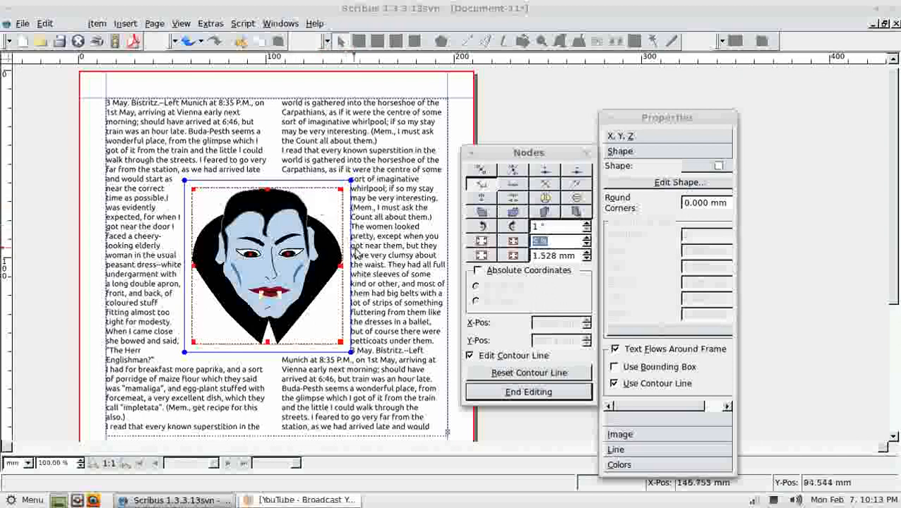
# Add nodes on the contour line's top and right edges, move its upper-right corner node diagonally in toward the head, and end editing
pyautogui.click(543, 173)
pyautogui.click(288, 181)
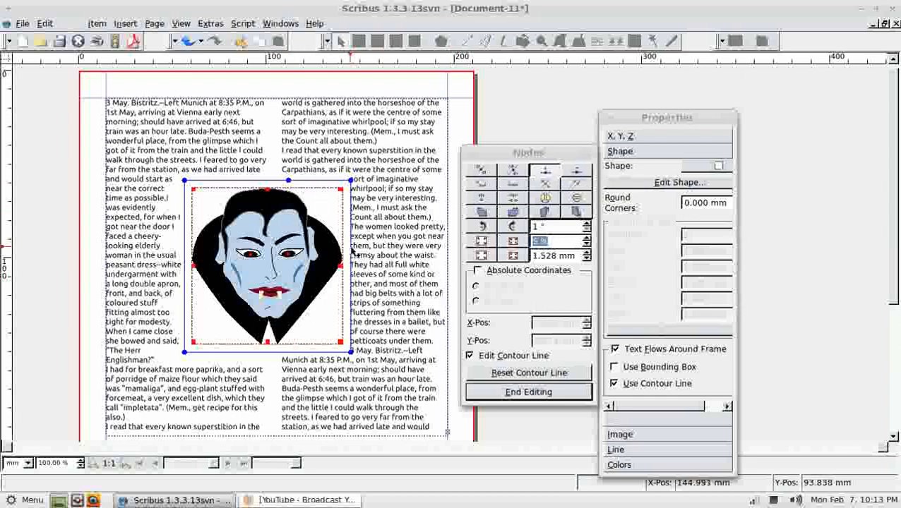
pyautogui.click(483, 171)
pyautogui.moveTo(348, 180); pyautogui.dragTo(318, 212)
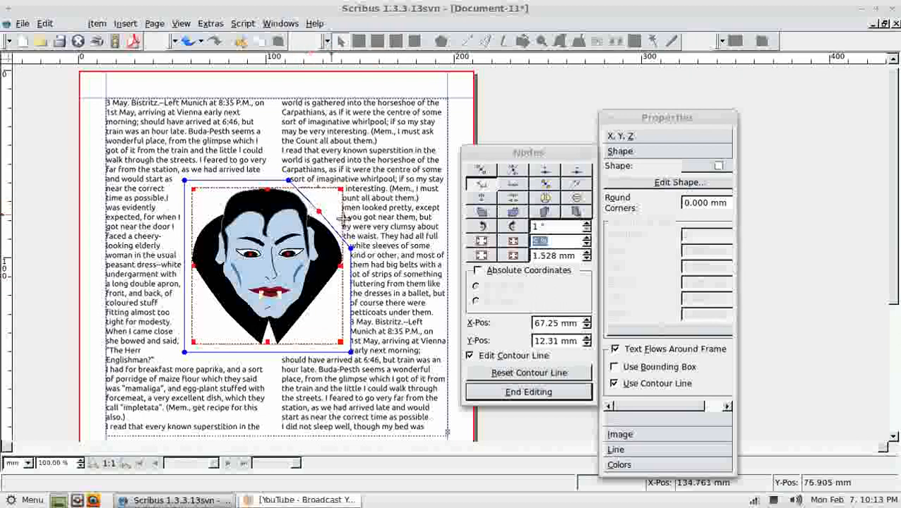
pyautogui.click(530, 393)
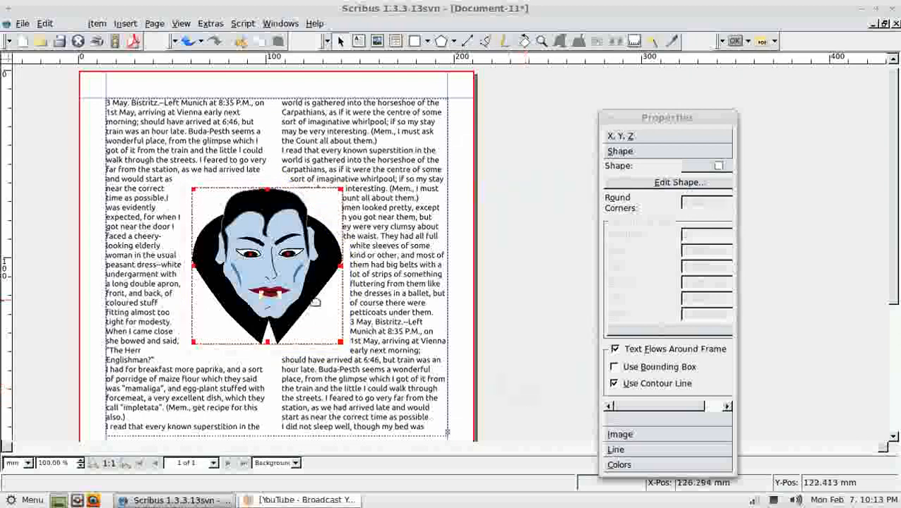
# Open the Dracula picture for editing in GIMP and choose RGB as its colour mode
pyautogui.rightClick(283, 273)
pyautogui.moveTo(285, 247)
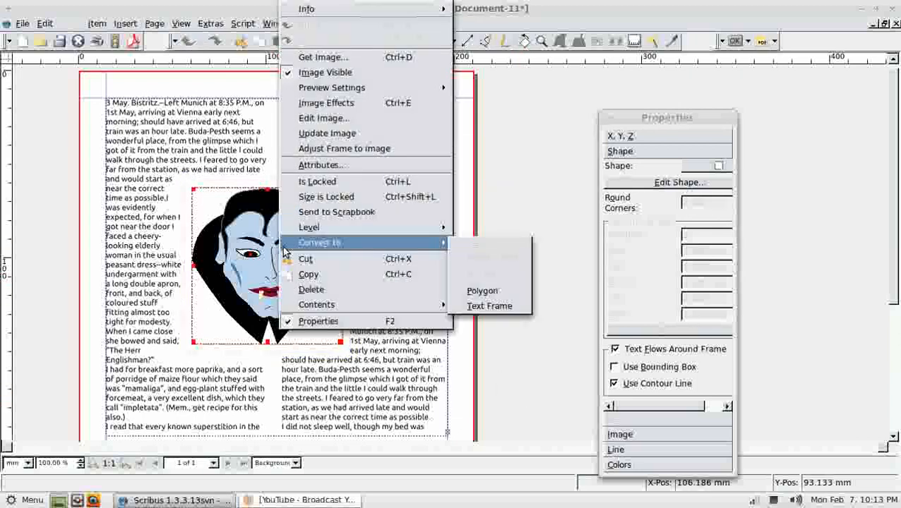
pyautogui.click(321, 119)
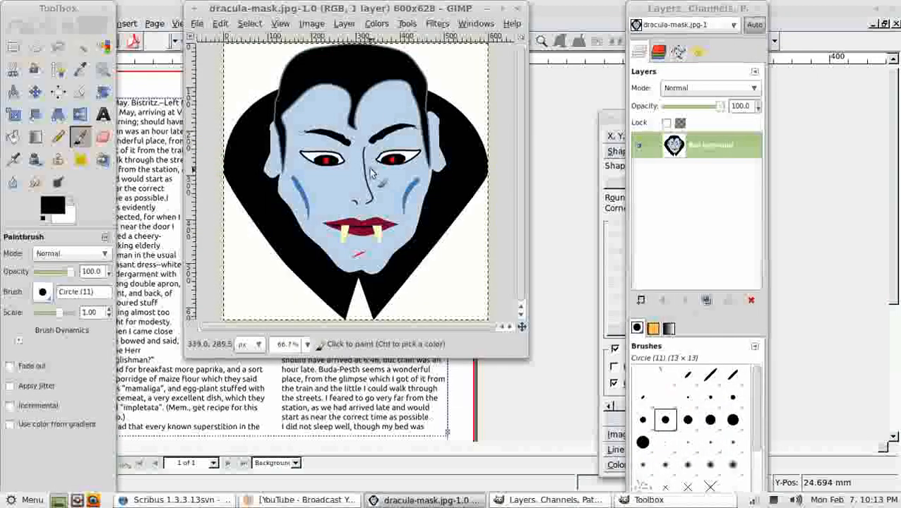
pyautogui.click(309, 27)
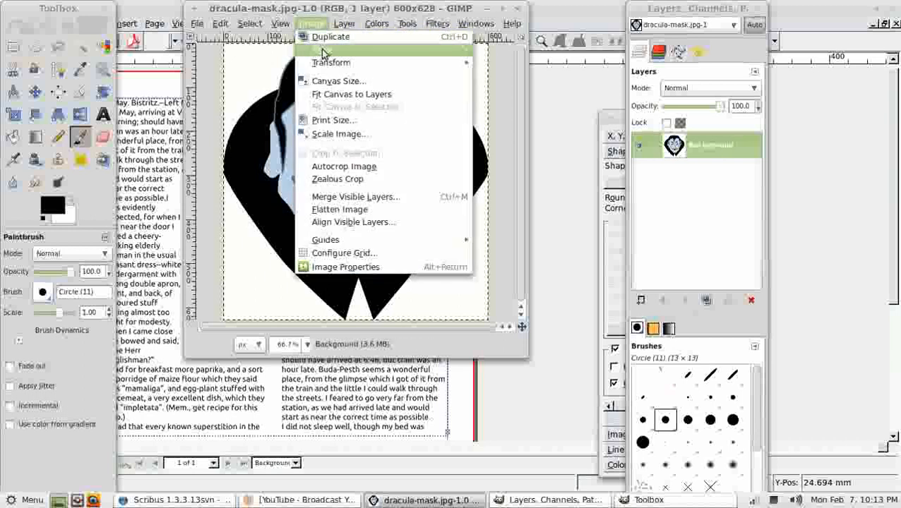
pyautogui.moveTo(338, 55)
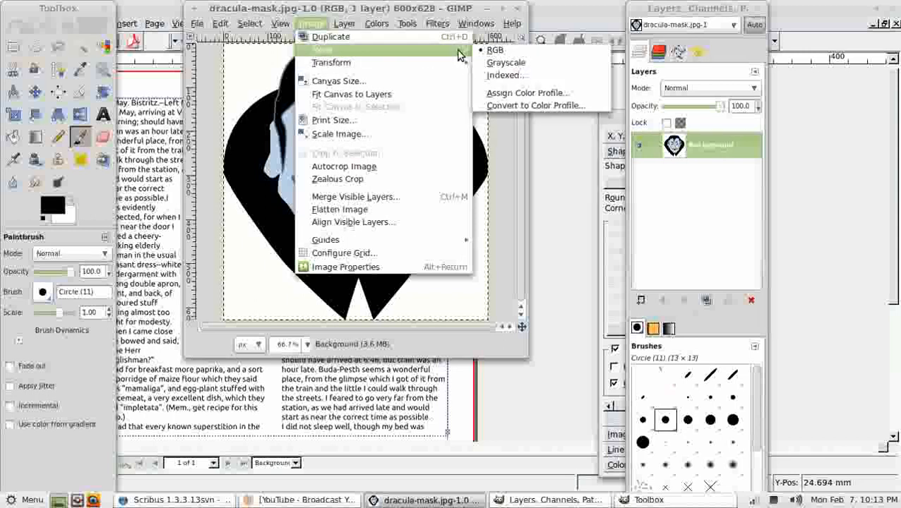
pyautogui.click(494, 50)
# Make the picture's white background transparent with Color to Alpha
pyautogui.click(376, 24)
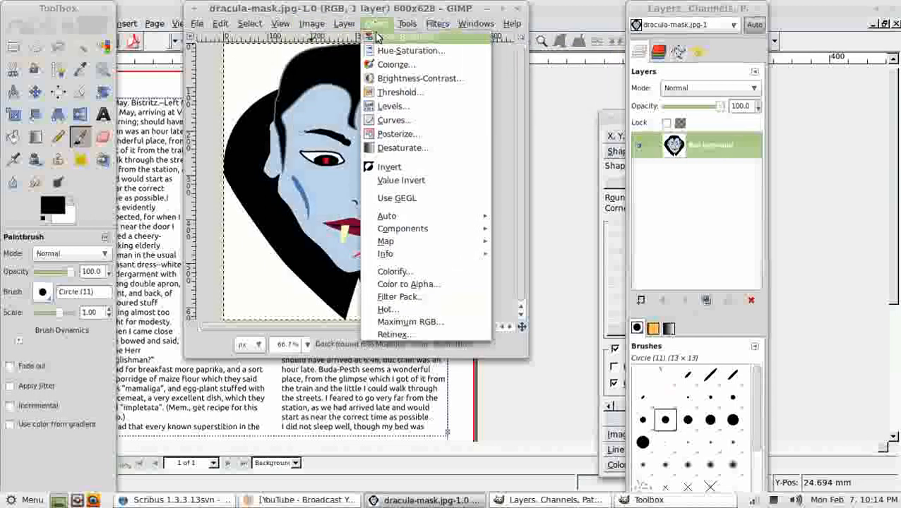
pyautogui.click(397, 286)
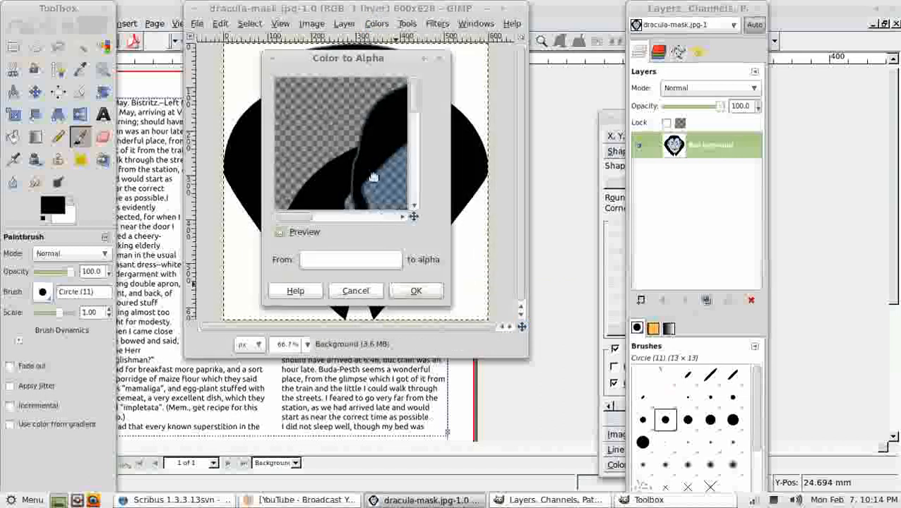
pyautogui.moveTo(396, 197); pyautogui.dragTo(377, 209)
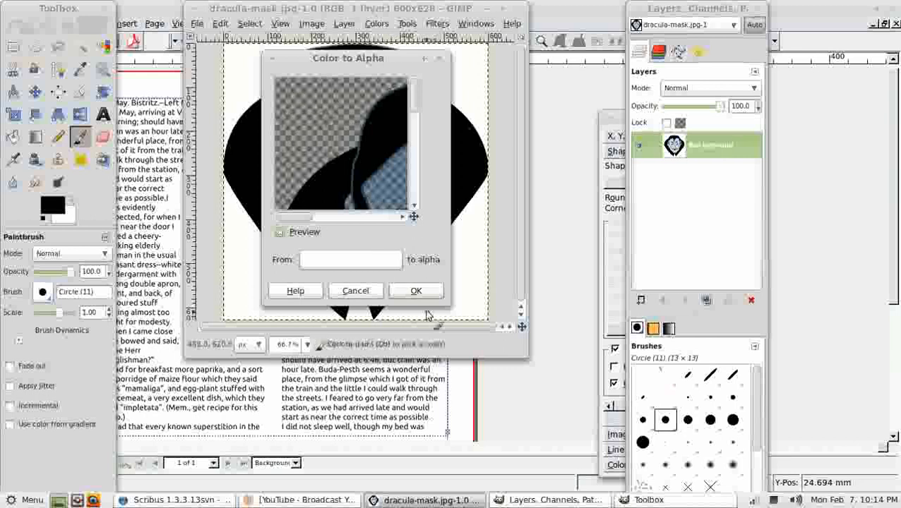
pyautogui.click(416, 291)
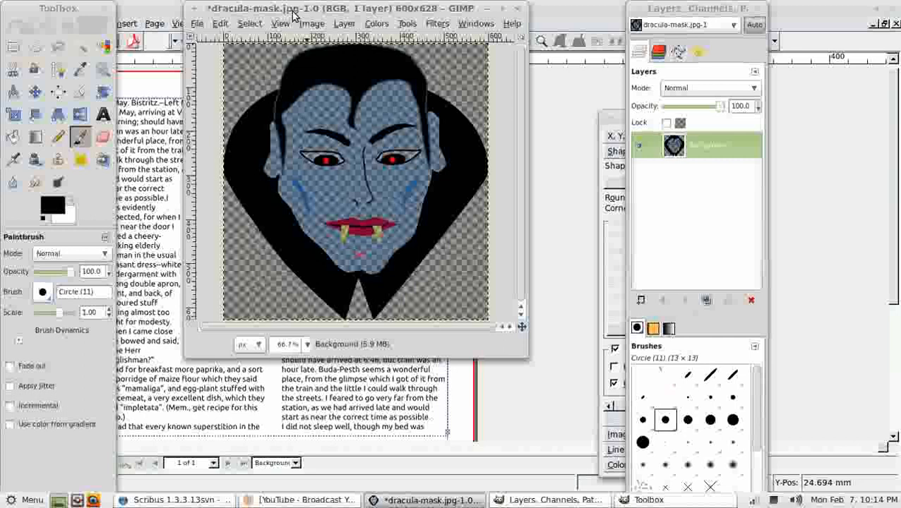
# Save the image as dracula-mask.png in the Text around images folder, and close GIMP to return to Scribus
pyautogui.click(197, 24)
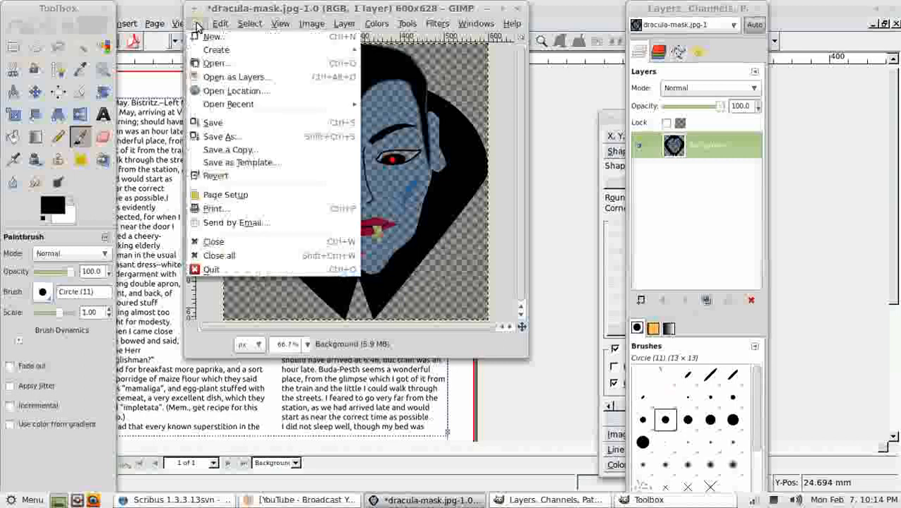
pyautogui.click(214, 138)
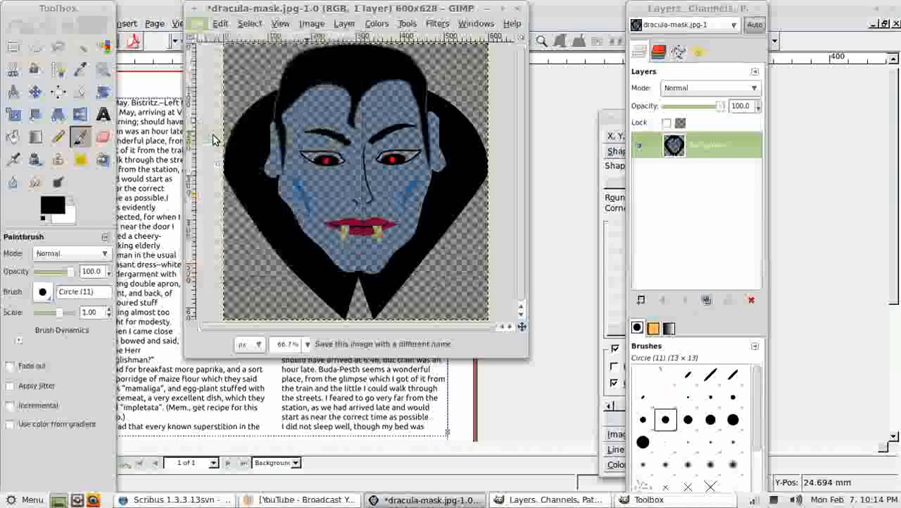
pyautogui.click(226, 33)
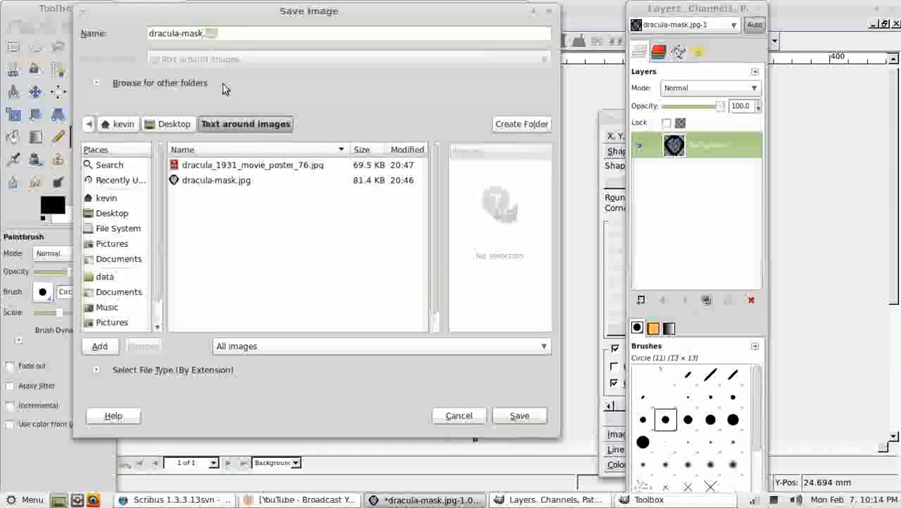
pyautogui.write('.png')
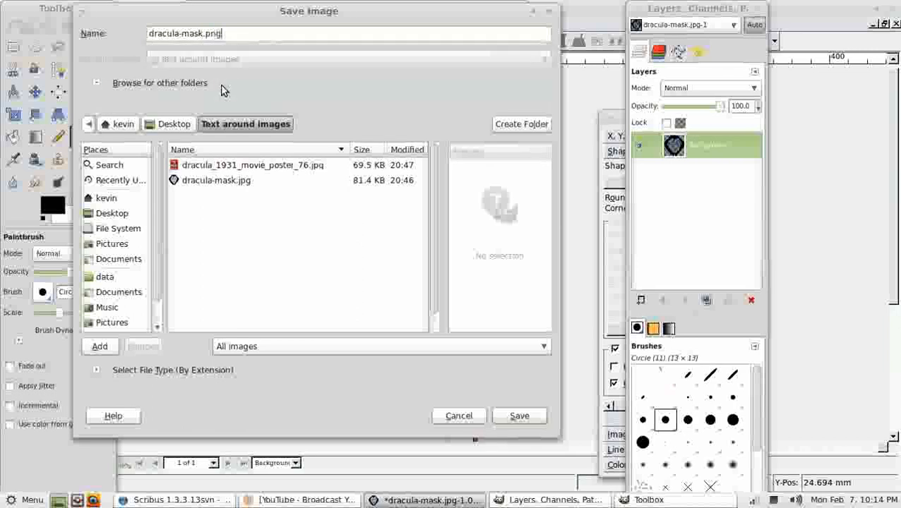
pyautogui.press('Return')
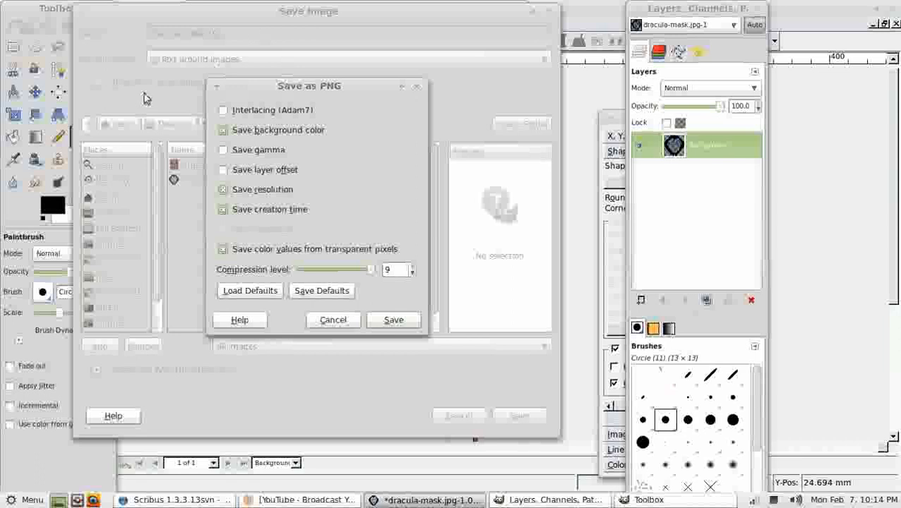
pyautogui.click(408, 322)
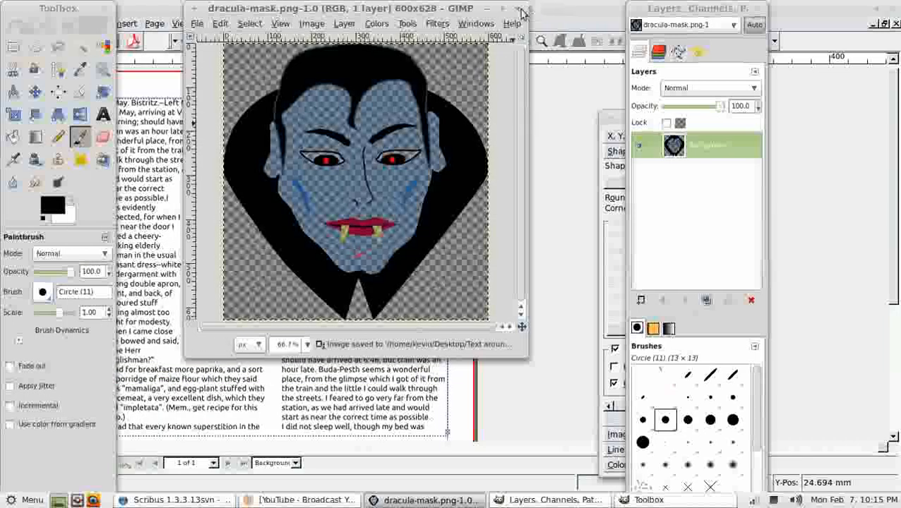
pyautogui.click(516, 14)
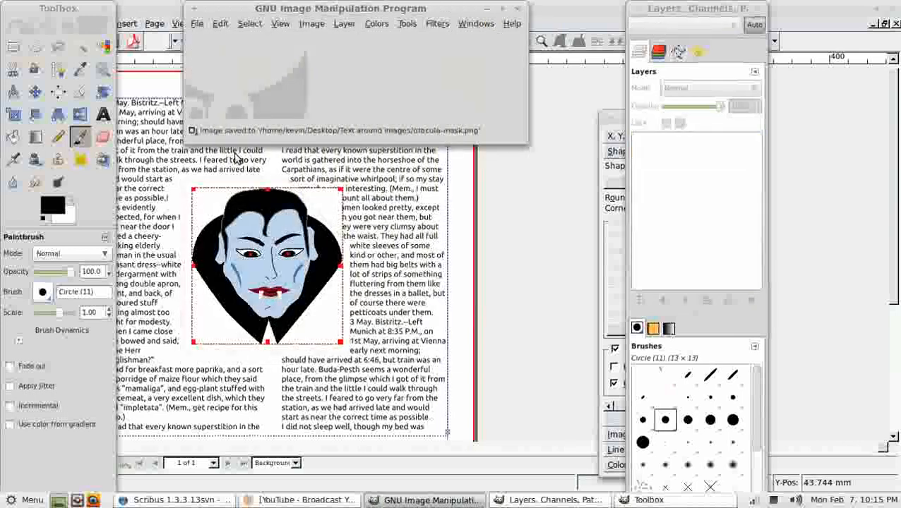
pyautogui.click(517, 14)
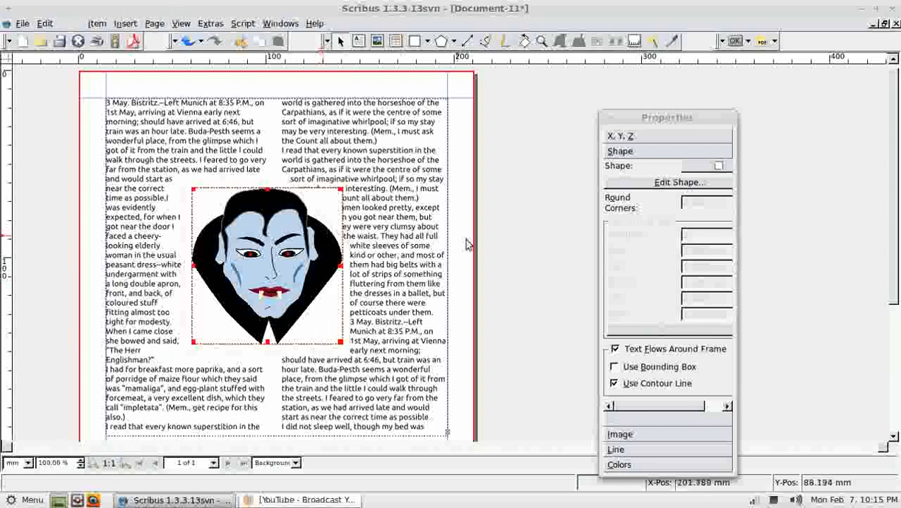
# Turn off text flow around the image frame and load dracula-mask.png into it
pyautogui.click(615, 351)
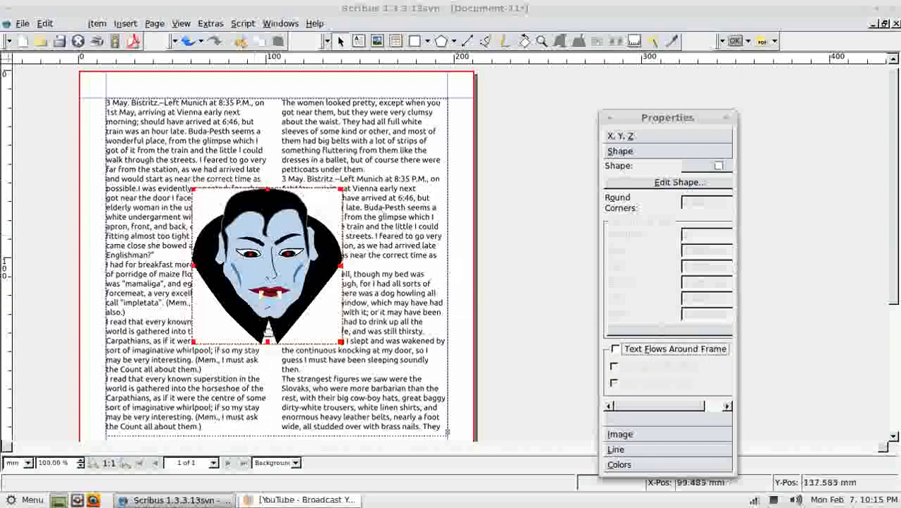
pyautogui.moveTo(291, 220)
pyautogui.mouseDown()
pyautogui.moveTo(290, 235)
pyautogui.moveTo(288, 218)
pyautogui.mouseUp()
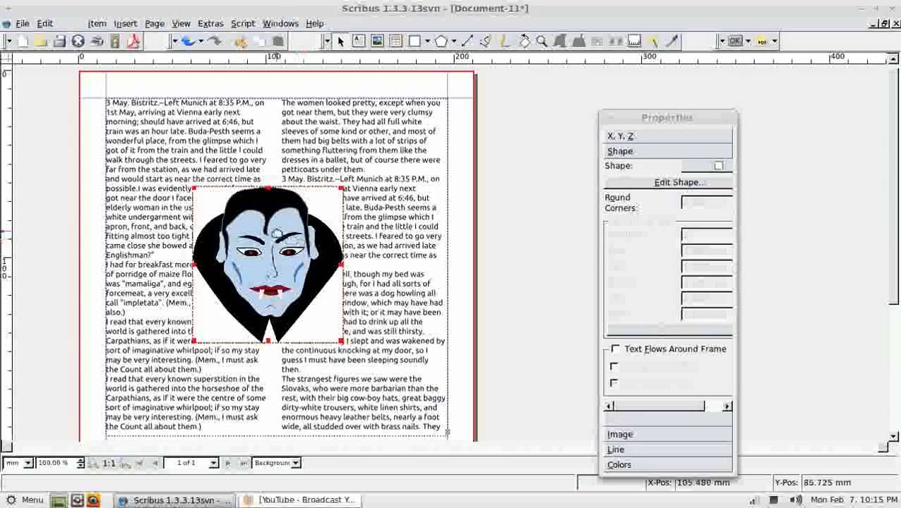
pyautogui.rightClick(285, 240)
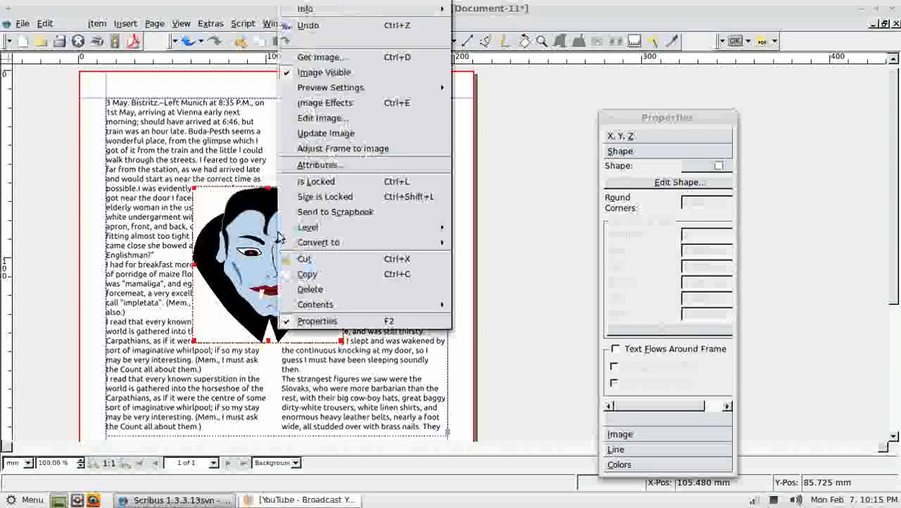
pyautogui.click(322, 58)
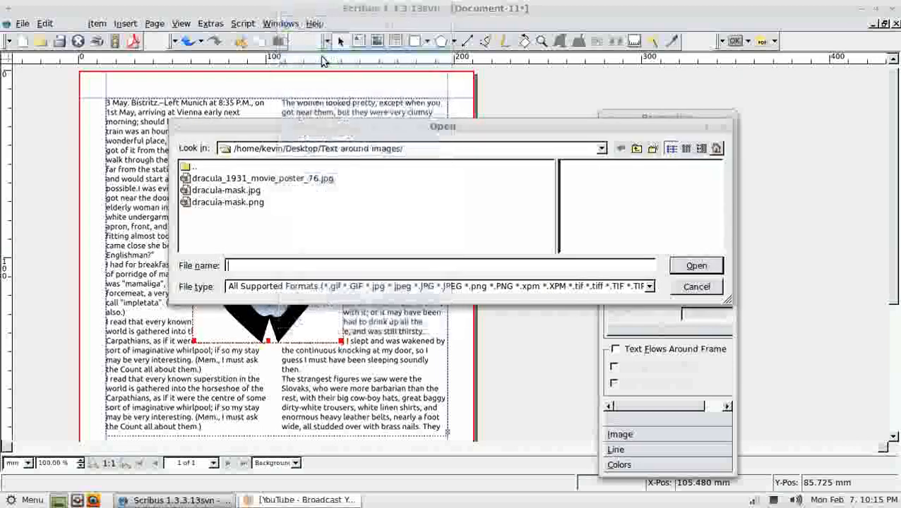
pyautogui.click(254, 204)
pyautogui.click(696, 272)
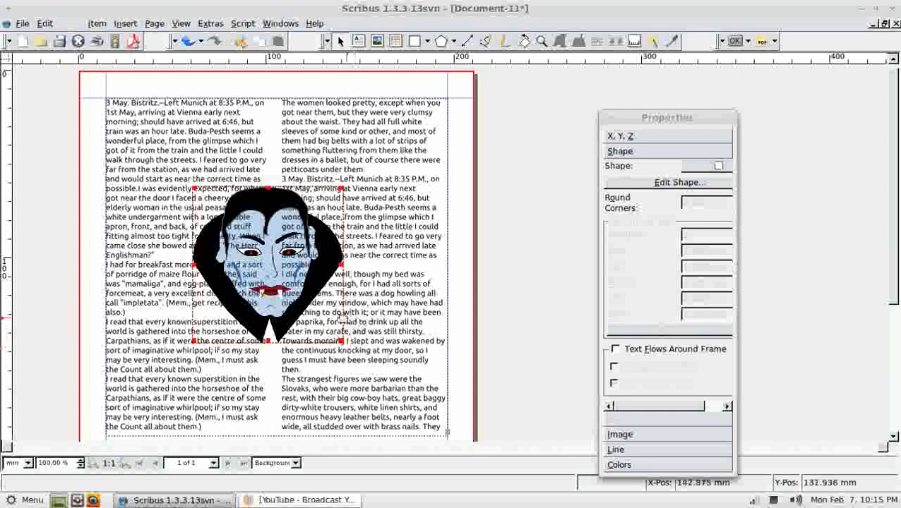
# Make text flow around the frame's contour line again, and add contour nodes: one right, two bottom, two left and one top
pyautogui.click(615, 351)
pyautogui.click(613, 384)
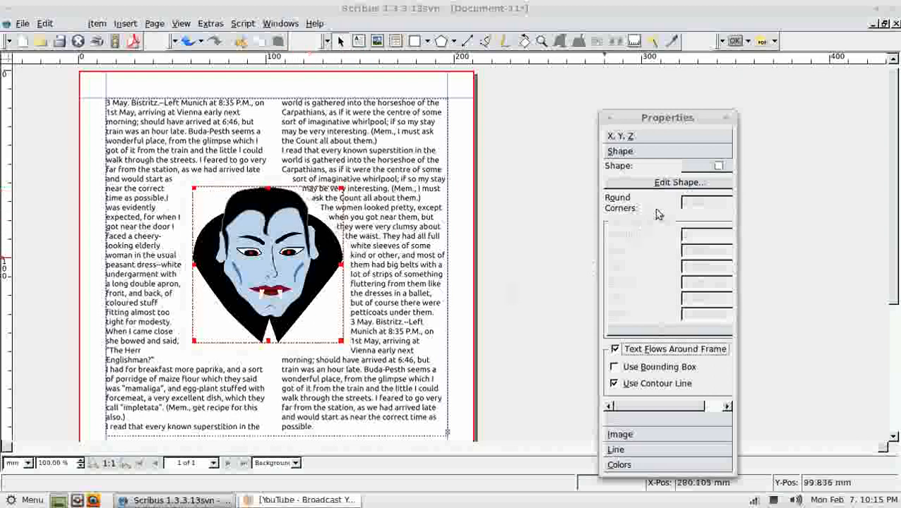
pyautogui.click(678, 183)
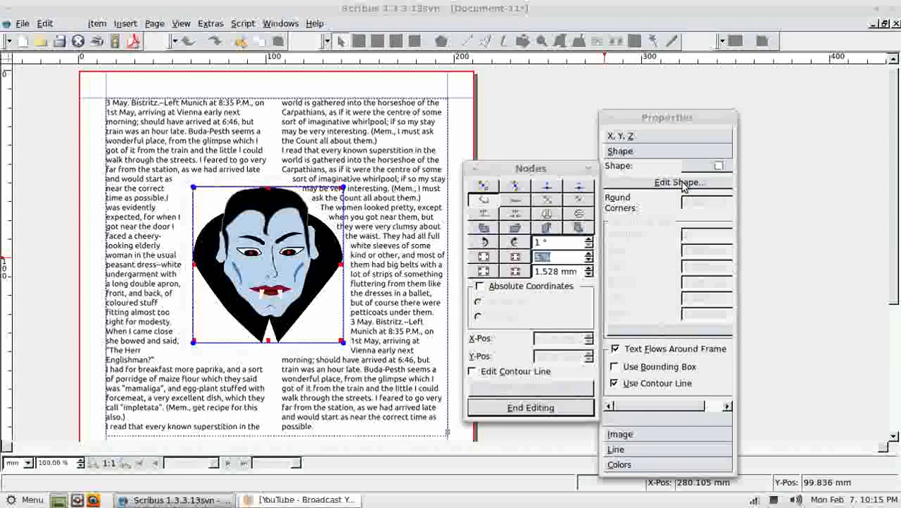
pyautogui.click(474, 373)
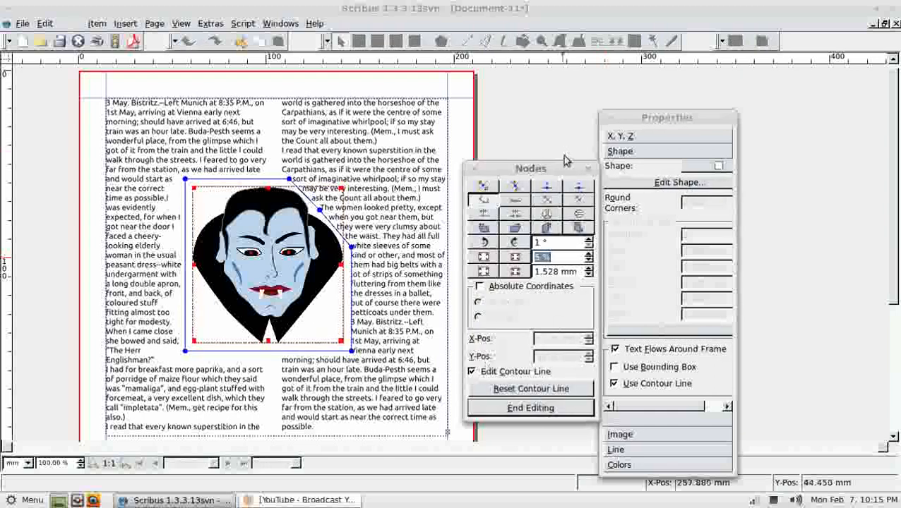
pyautogui.click(547, 189)
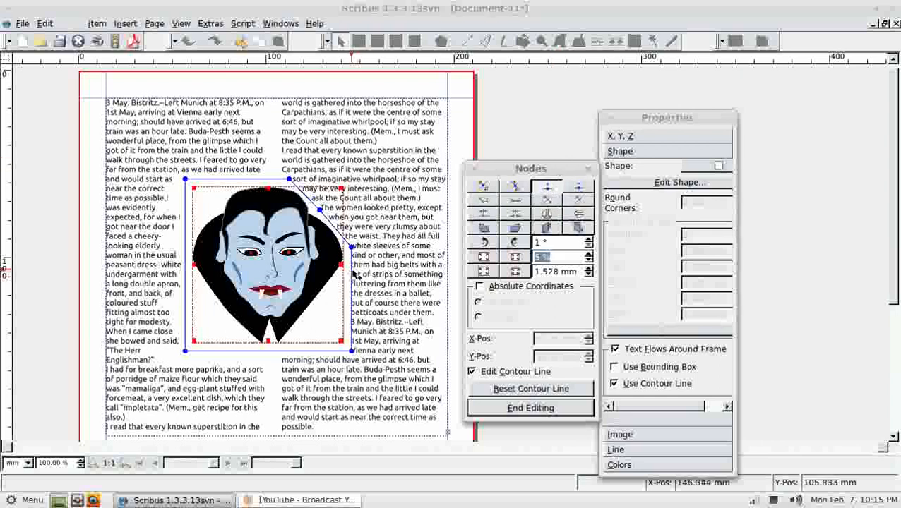
pyautogui.click(284, 351)
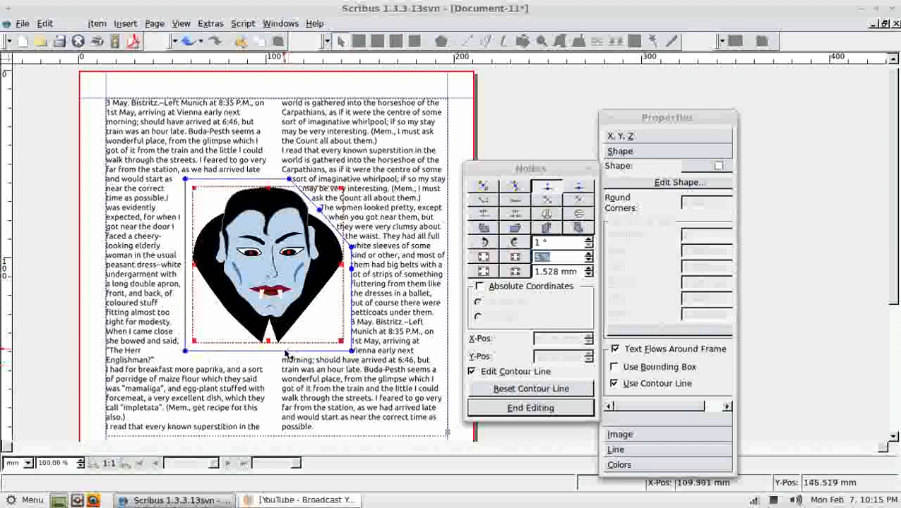
pyautogui.click(256, 351)
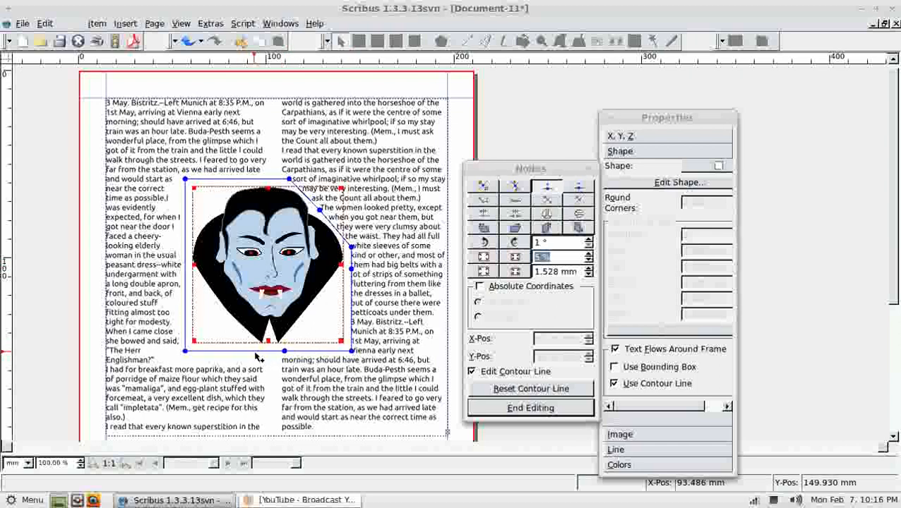
pyautogui.click(185, 264)
pyautogui.click(185, 238)
pyautogui.click(241, 179)
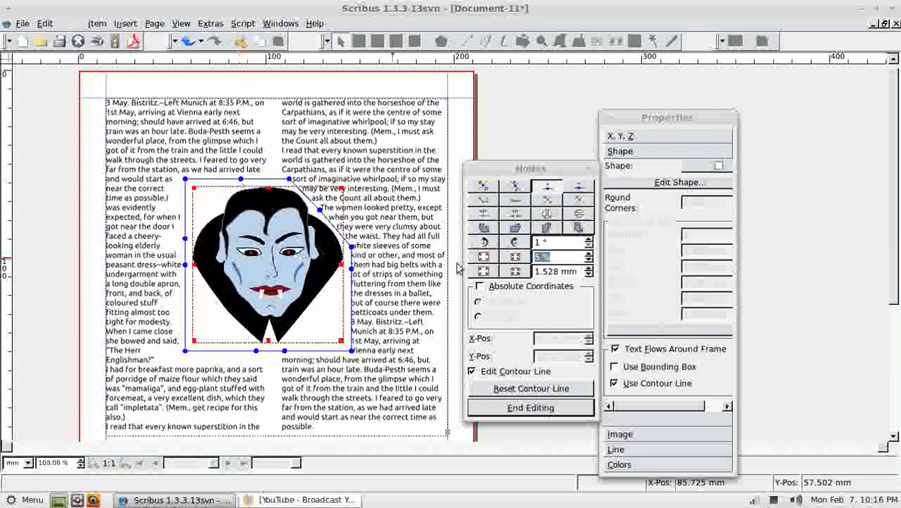
# Move the contour line's upper-left, lower-left and lower-right corner nodes diagonally in toward the cape's outline
pyautogui.click(483, 187)
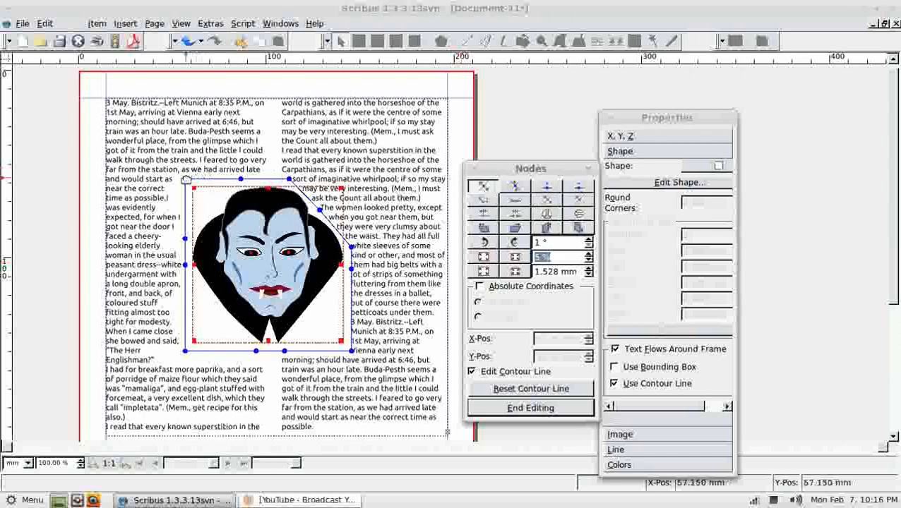
pyautogui.moveTo(184, 179); pyautogui.dragTo(221, 309)
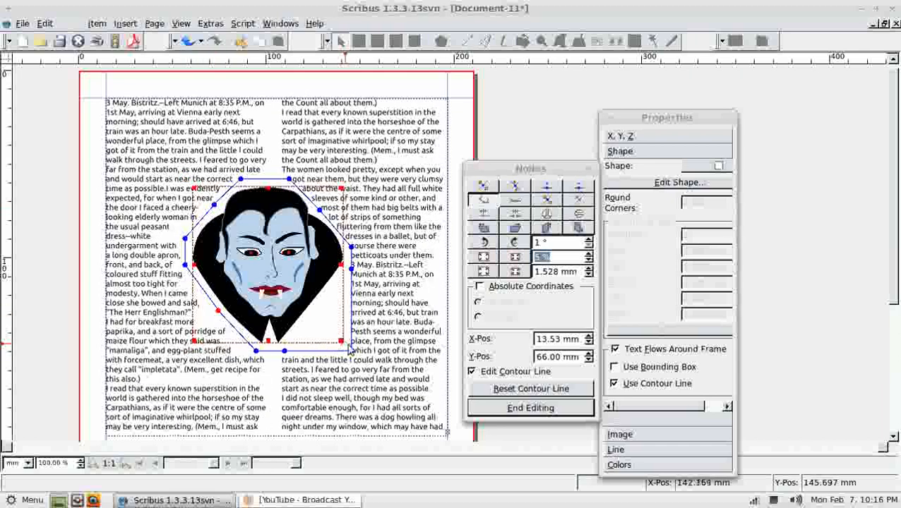
pyautogui.moveTo(343, 345); pyautogui.dragTo(316, 310)
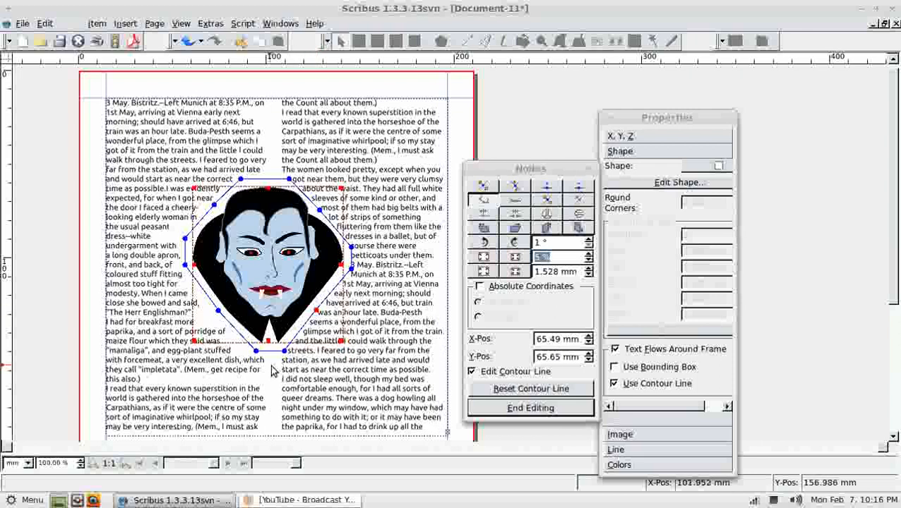
# Nudge the three nodes along the contour line's upper-right diagonal slightly outward, and end editing
pyautogui.click(322, 210)
pyautogui.moveTo(321, 210); pyautogui.dragTo(323, 207)
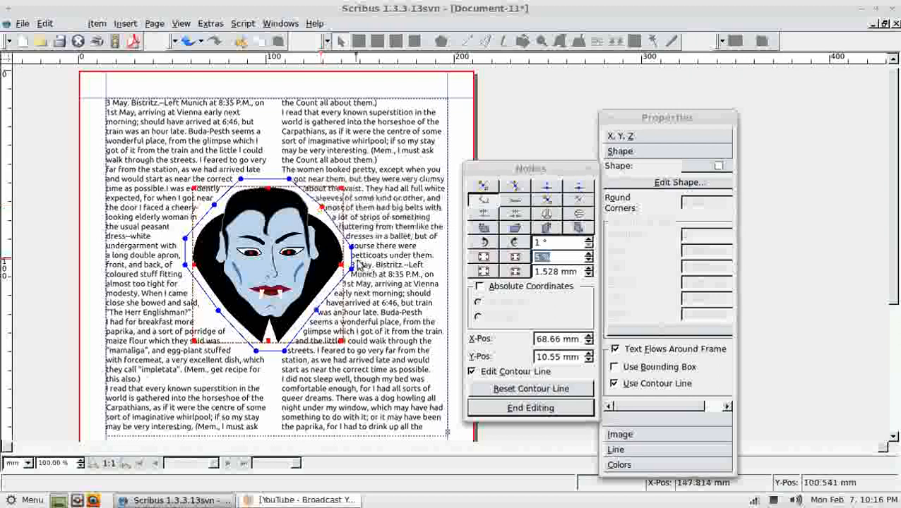
pyautogui.moveTo(351, 246); pyautogui.dragTo(351, 245)
pyautogui.click(291, 179)
pyautogui.moveTo(291, 179); pyautogui.dragTo(293, 178)
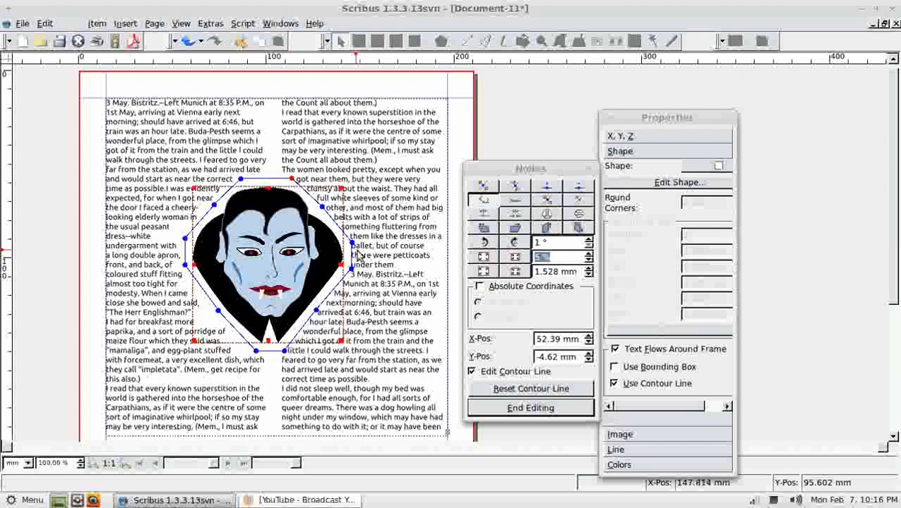
pyautogui.click(530, 409)
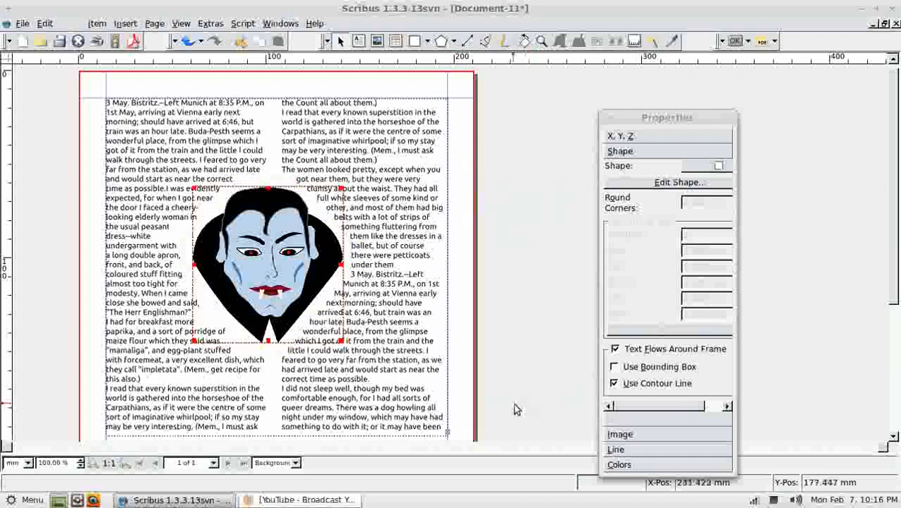
# Check the text wrap around the picture in the print preview, and close the preview
pyautogui.click(22, 24)
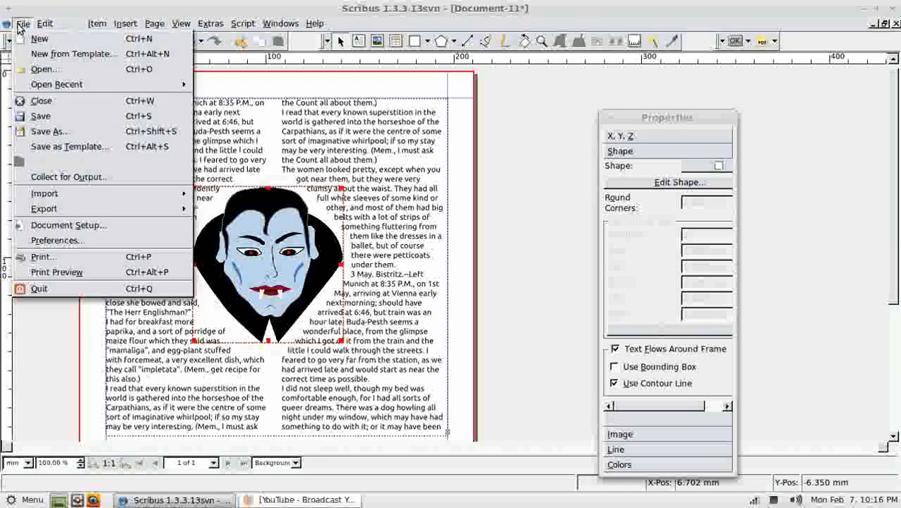
pyautogui.click(57, 272)
pyautogui.moveTo(376, 335); pyautogui.dragTo(364, 243)
pyautogui.click(403, 407)
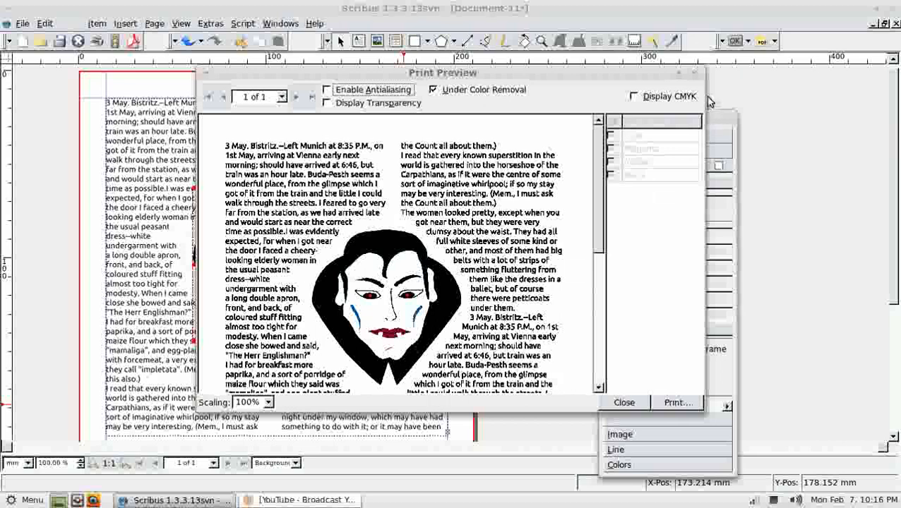
pyautogui.click(694, 74)
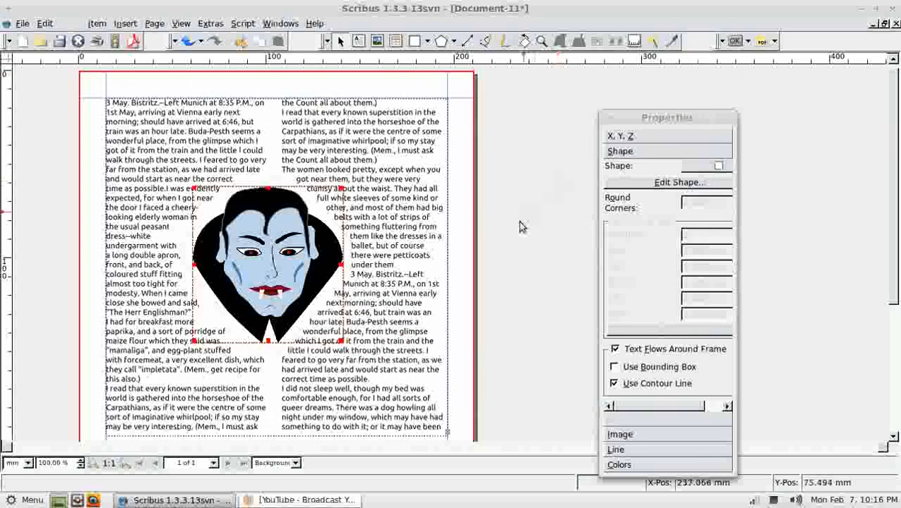